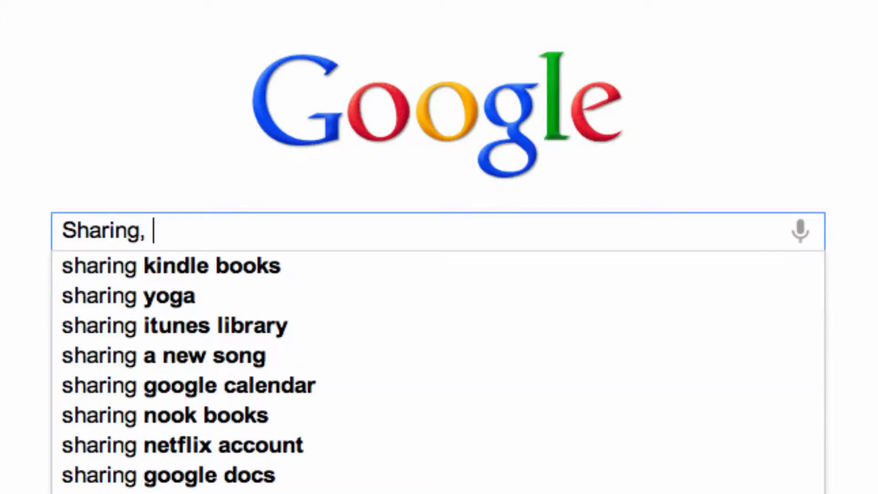
type("Saving, and Pos")
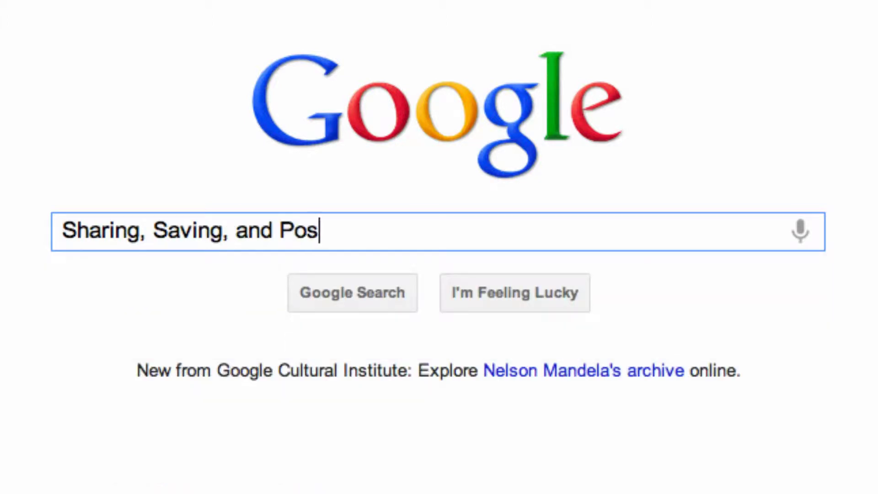
type("ting Changes with ")
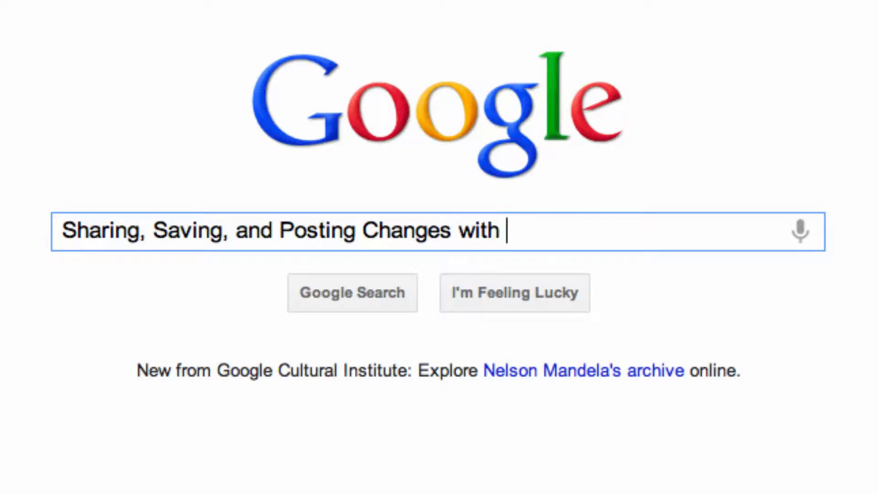
type("AdWords Editor")
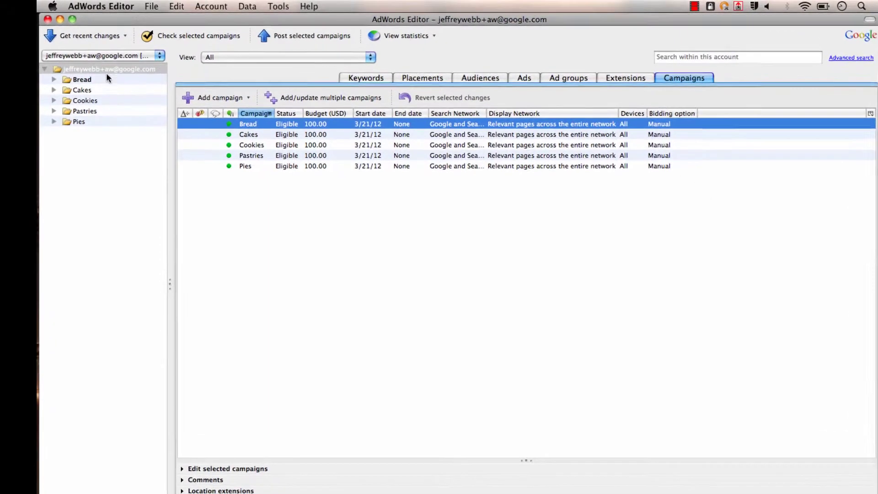
Show the Bread campaign's keywords and expand it to list its four ad groups.
left_click(102, 79)
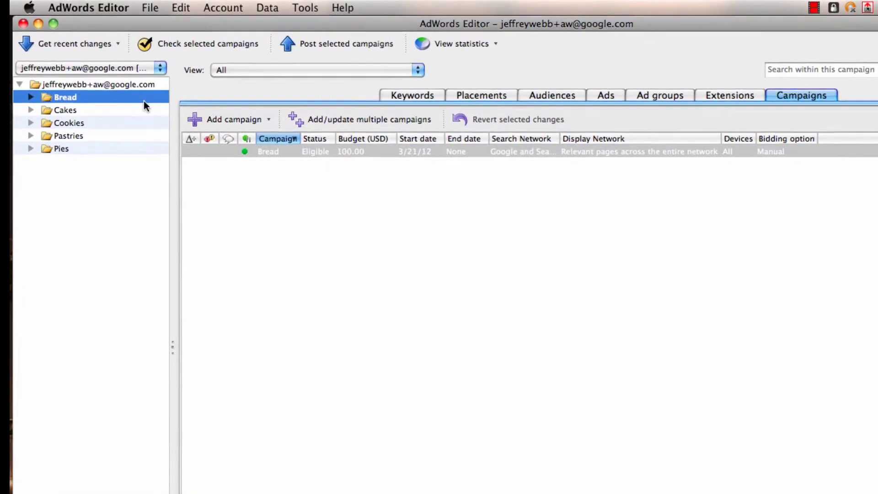
left_click(406, 103)
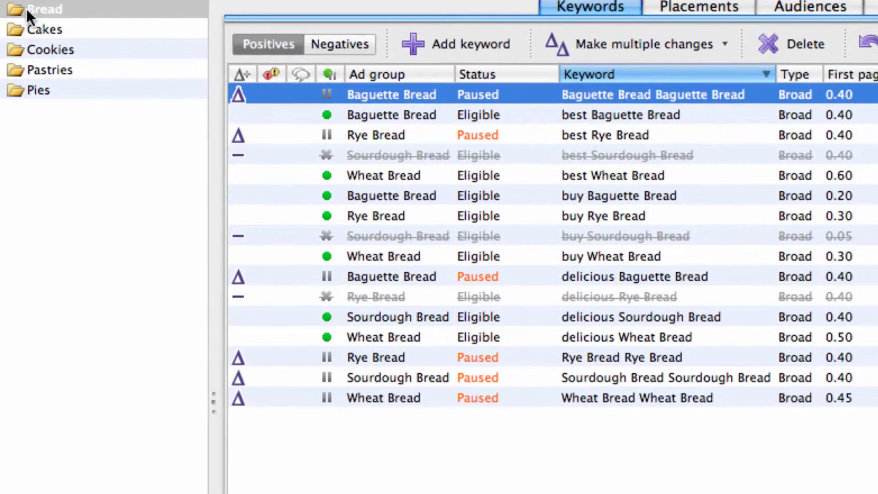
left_click(26, 8)
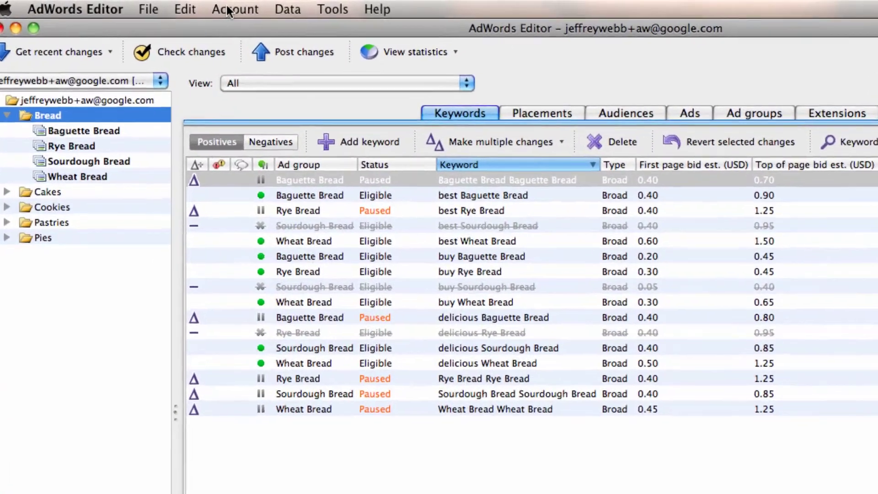
Get the full account for all campaigns, discarding unposted changes, and close the download summary.
left_click(227, 8)
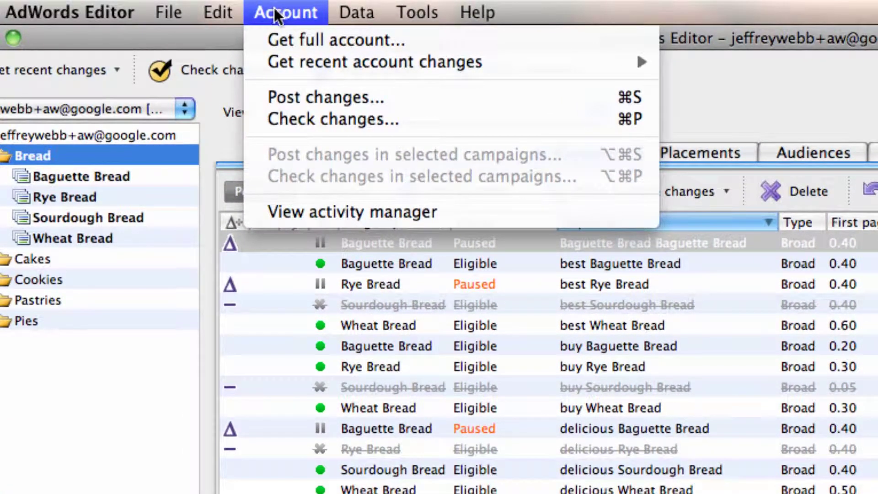
left_click(272, 38)
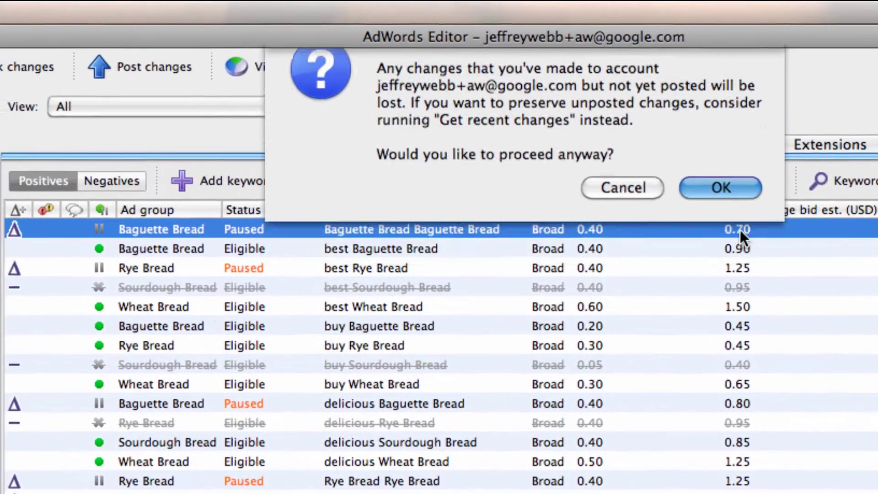
left_click(719, 187)
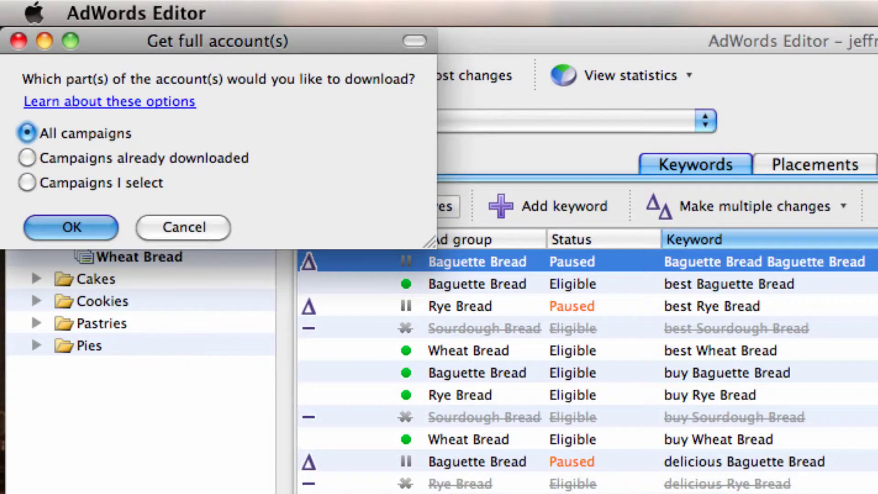
left_click(102, 224)
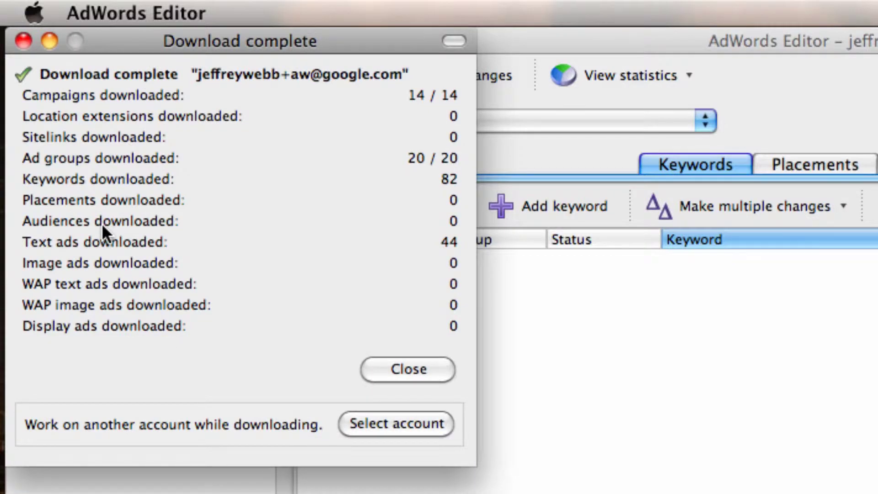
left_click(402, 376)
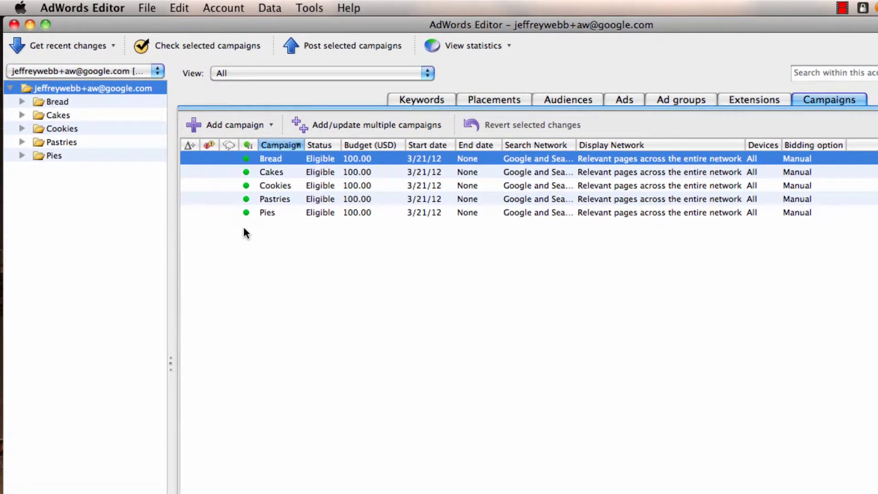
left_click(413, 101)
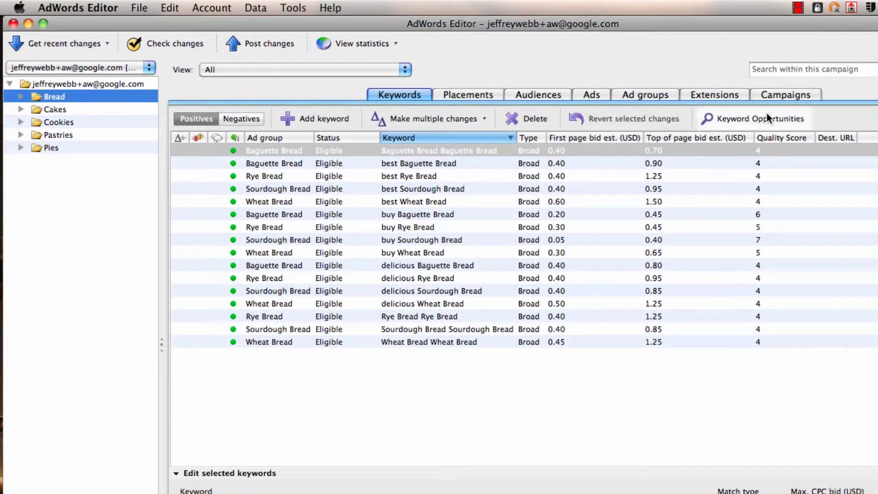
left_click(785, 95)
Raise the Bread campaign budget to 150 and start editing the Cakes budget down to 75.
left_click(62, 72)
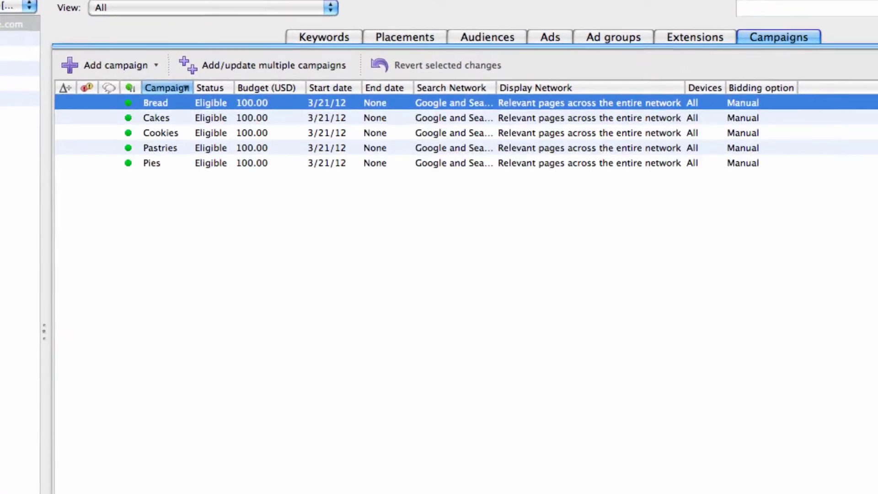
left_click(224, 84)
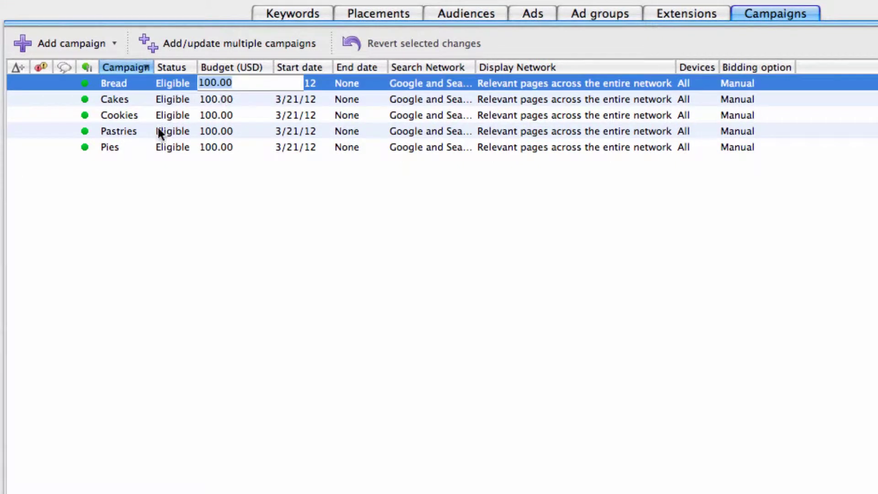
left_click(134, 83)
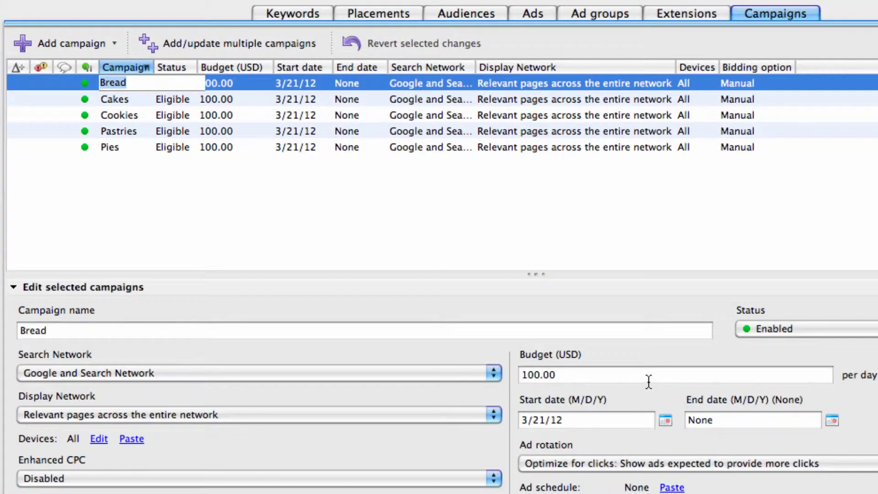
left_click(650, 376)
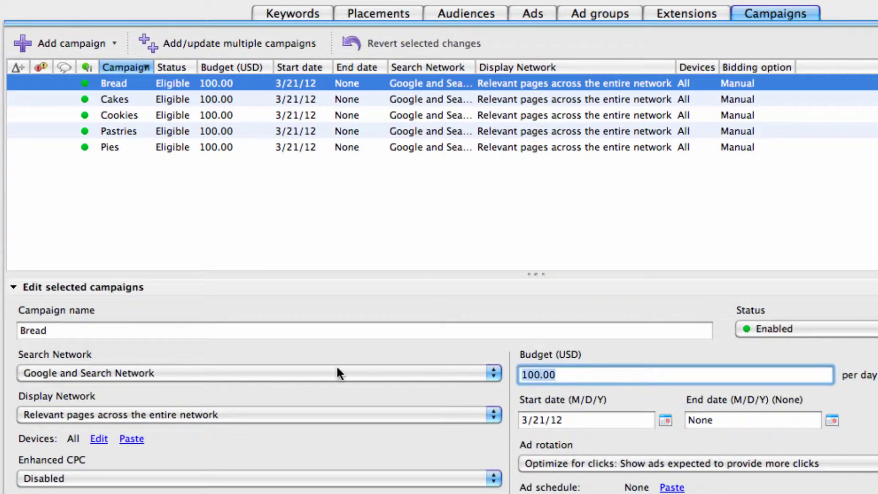
type("150")
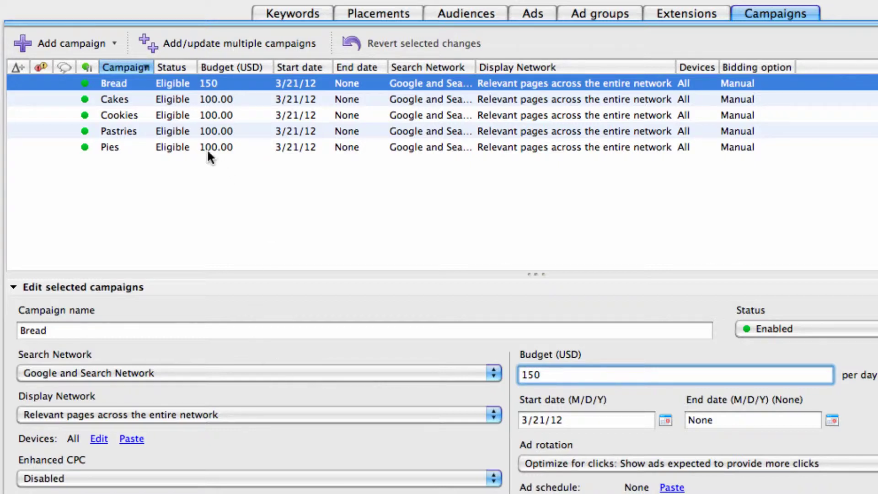
left_click(138, 99)
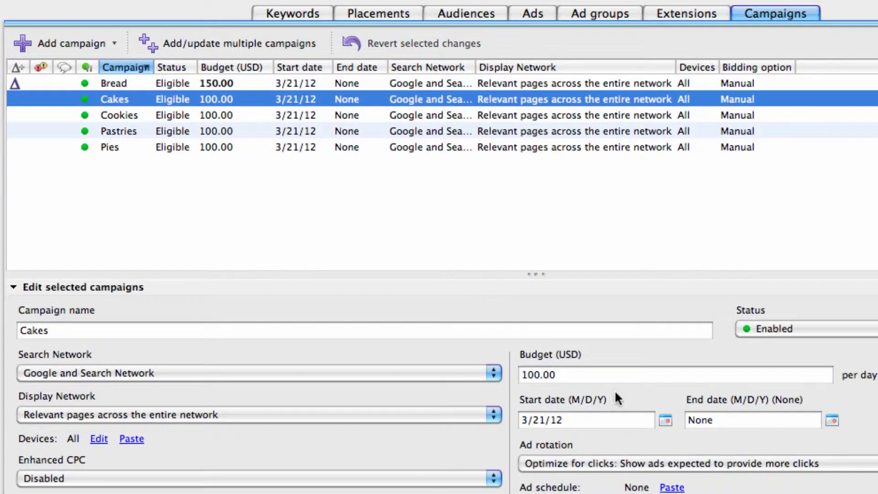
left_click(563, 374)
type("7")
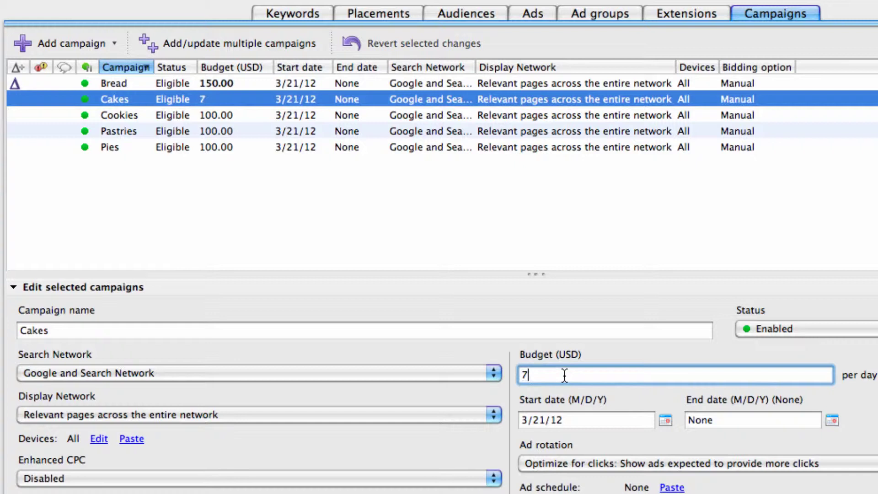
type("5")
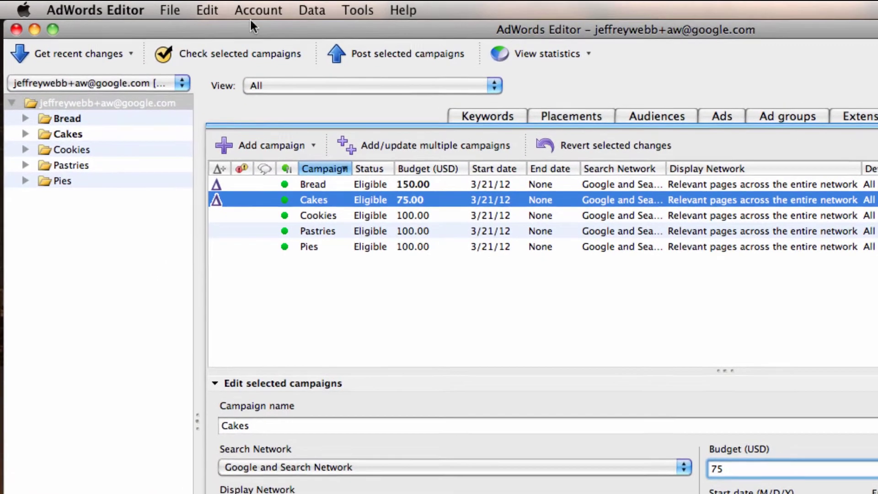
Bring up the File menu's account import and export options.
left_click(173, 7)
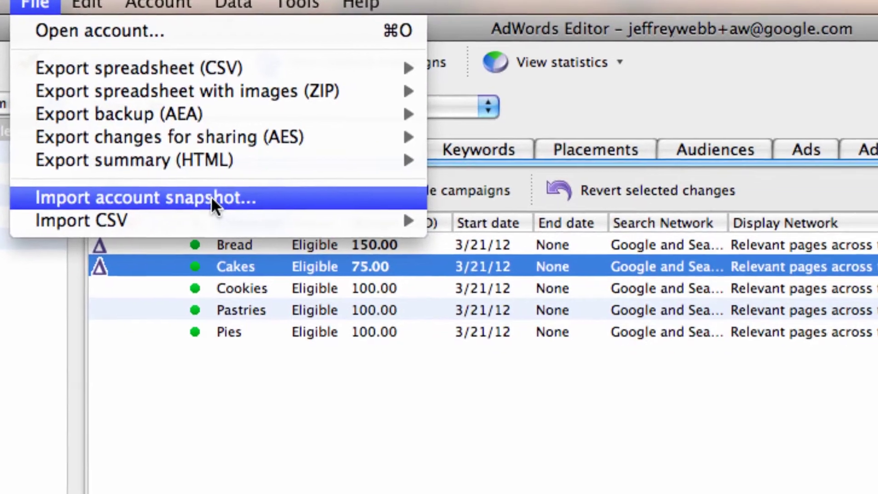
Import the New Special Occasion Gift Basket Campaign snapshot file, accepting the Account changed warning.
left_click(226, 212)
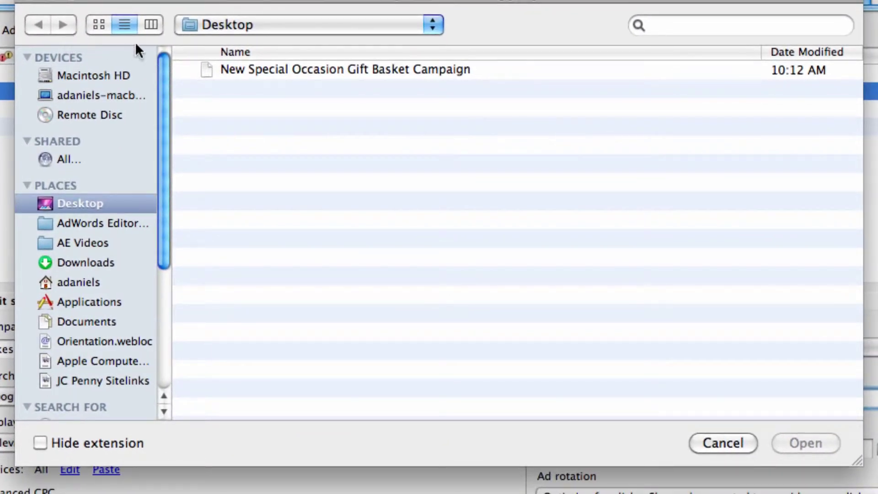
left_click(258, 72)
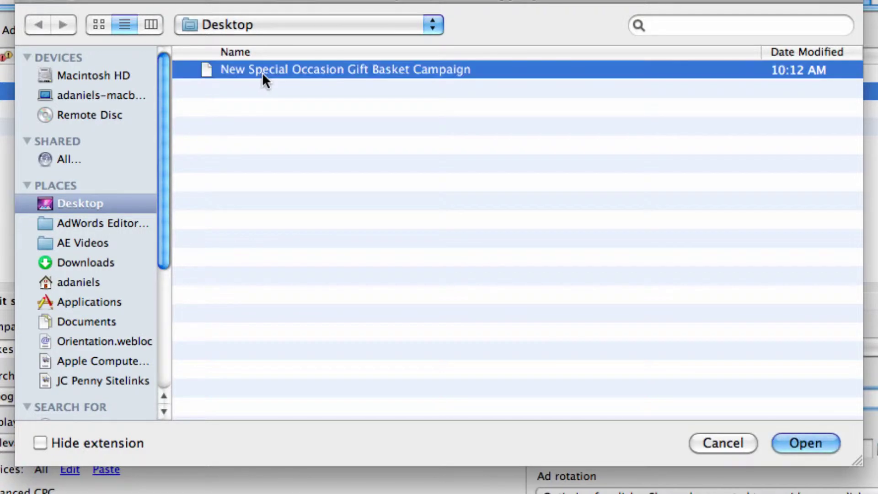
left_click(814, 448)
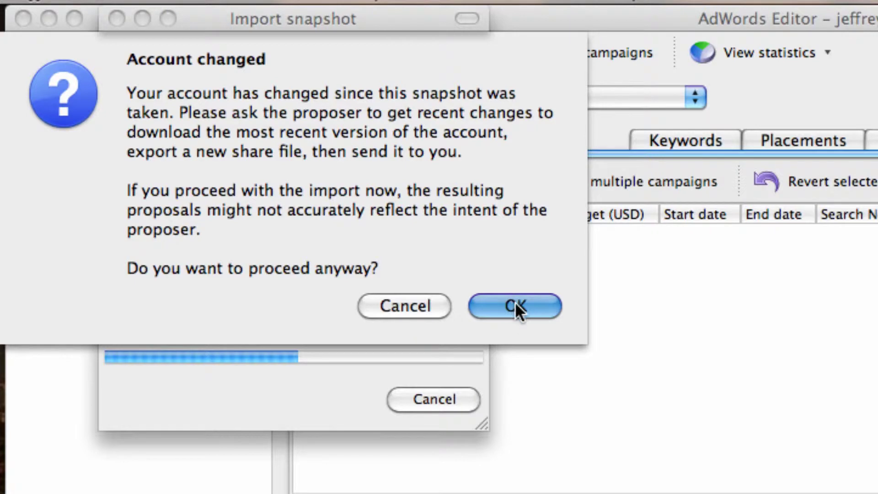
left_click(515, 304)
left_click(515, 305)
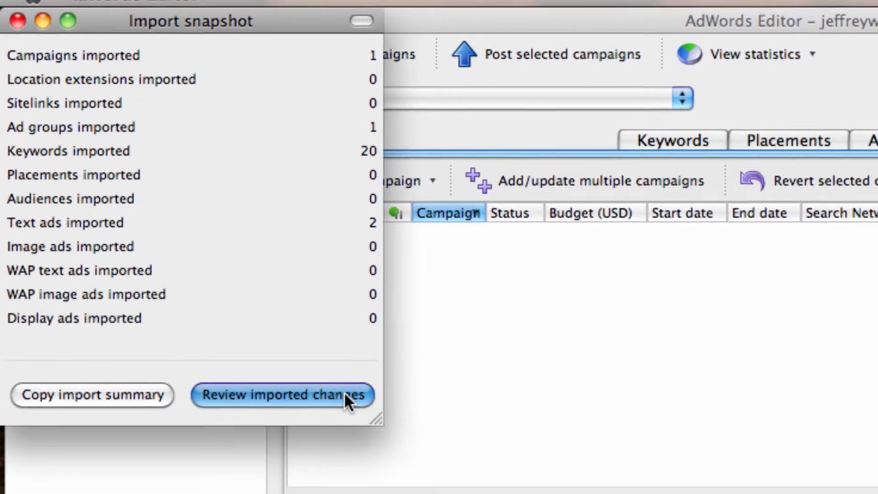
Review imported changes and list the Gift Baskets ad group's 20 pending keywords.
left_click(412, 444)
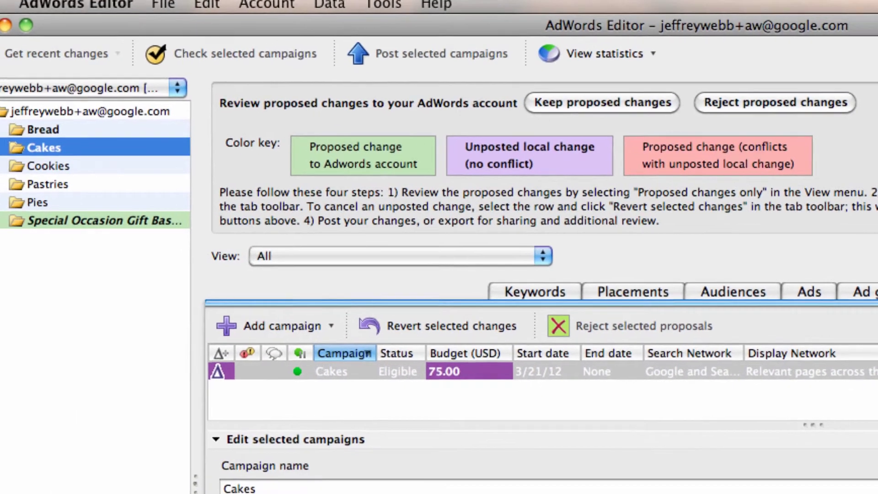
left_click(27, 220)
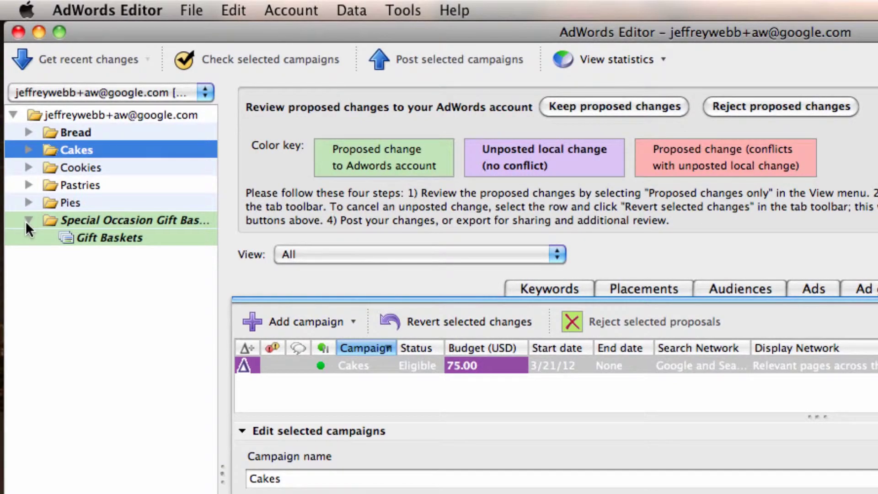
left_click(83, 235)
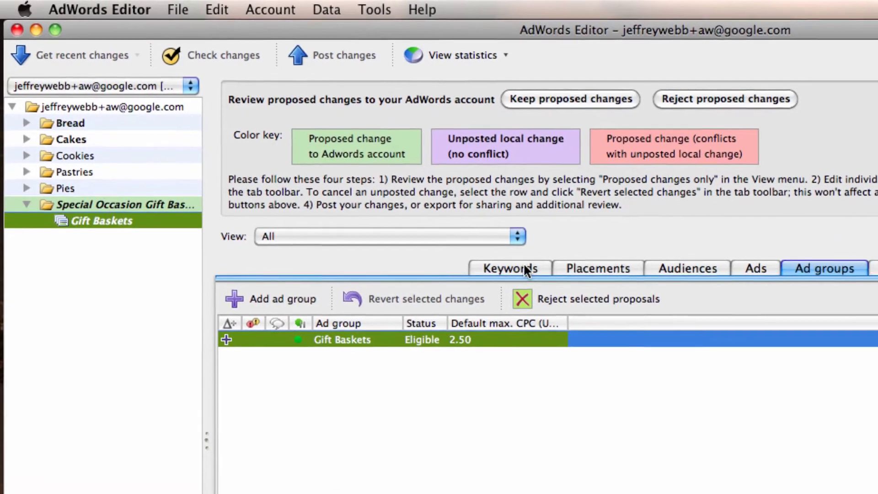
left_click(523, 266)
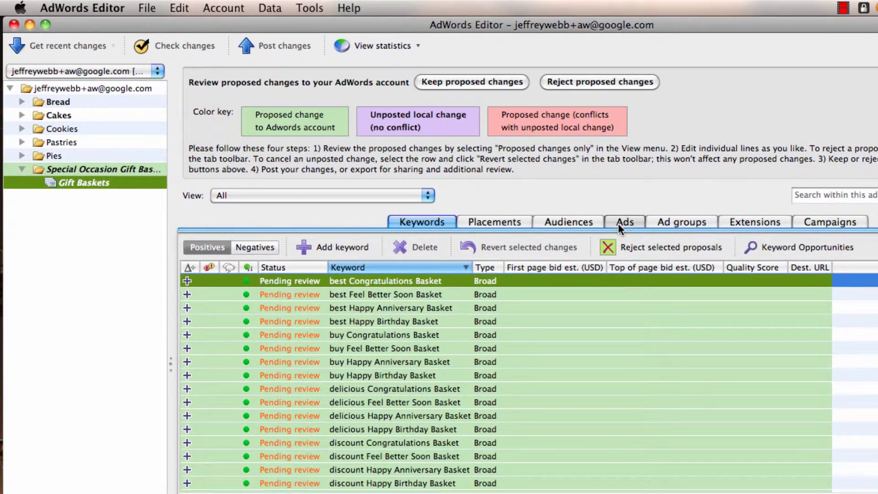
View the two imported text ads and keep all proposed changes.
left_click(618, 223)
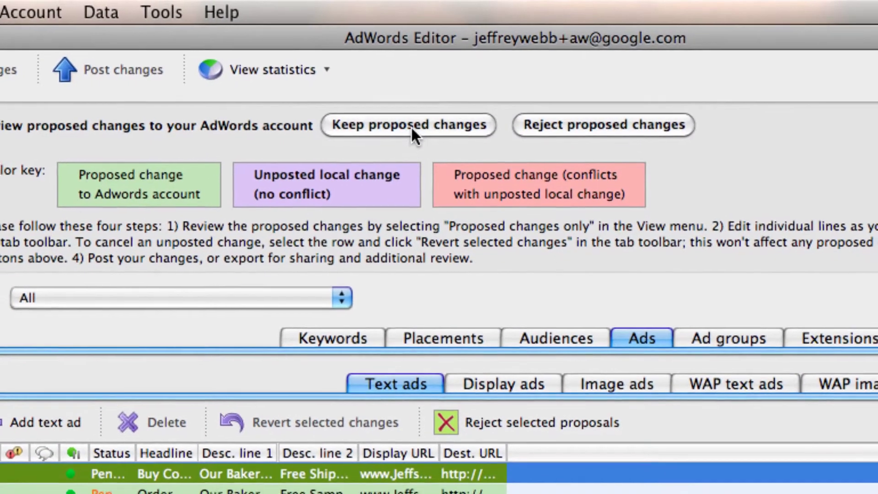
left_click(415, 122)
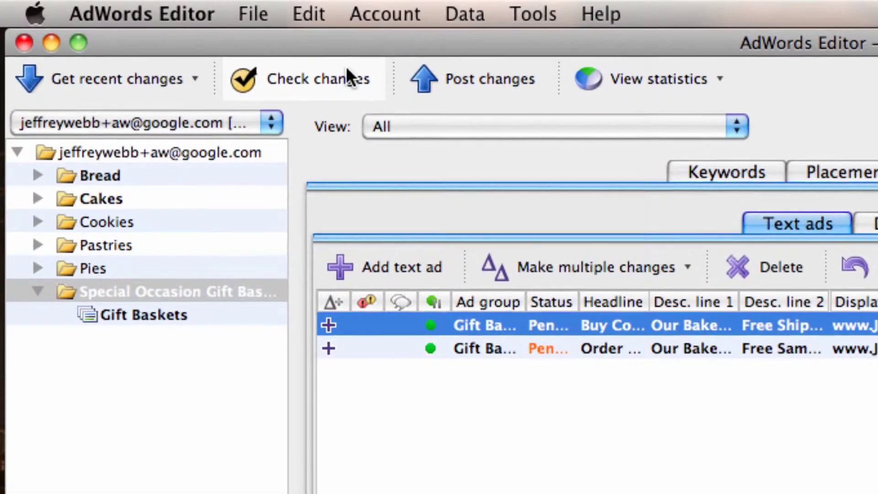
Check pending changes for all campaigns with AdWords and close the passed results.
left_click(346, 78)
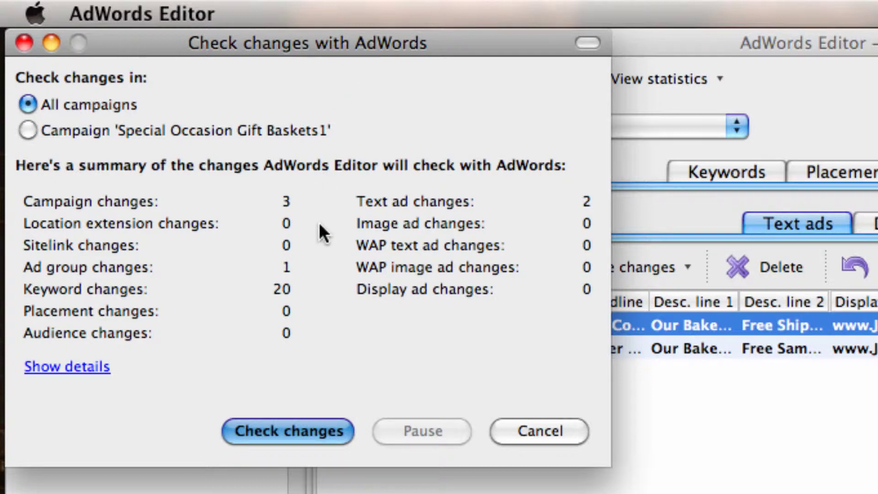
left_click(318, 439)
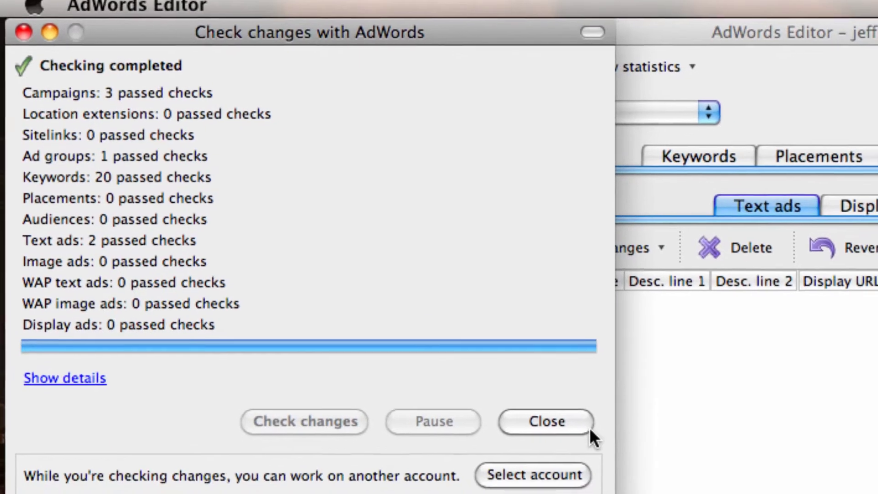
left_click(588, 427)
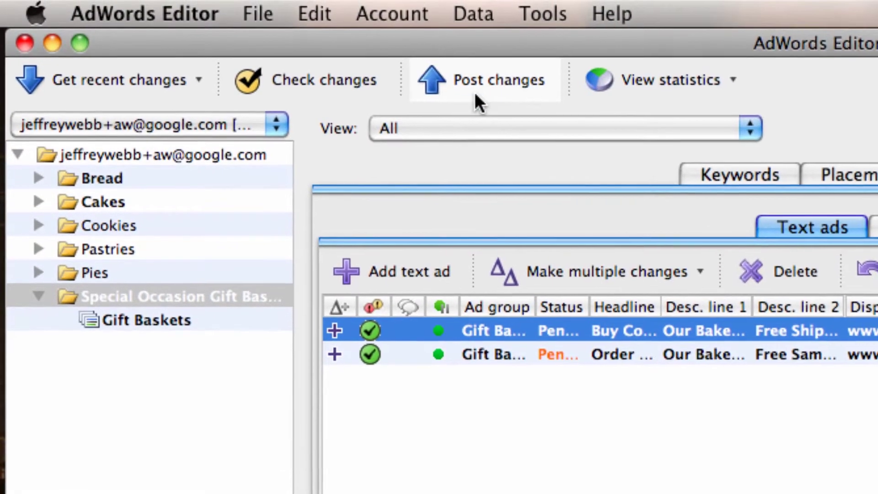
Post all campaign changes live to AdWords and close the posting results.
left_click(475, 95)
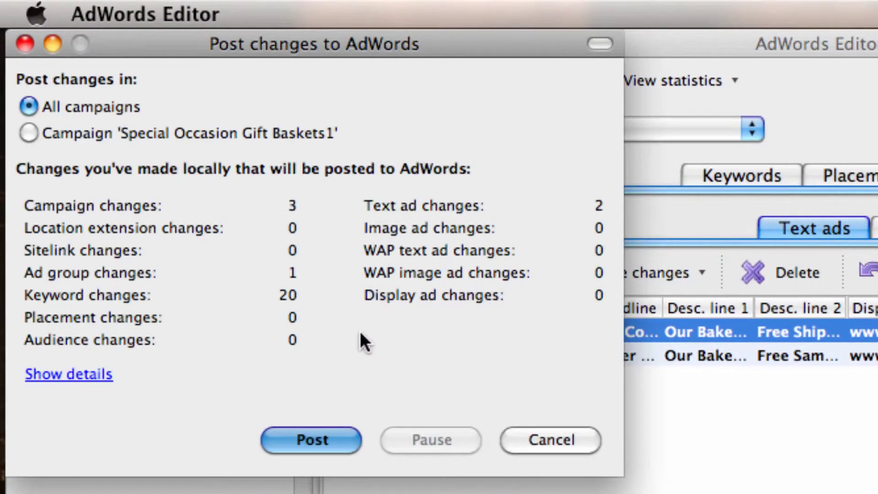
left_click(327, 442)
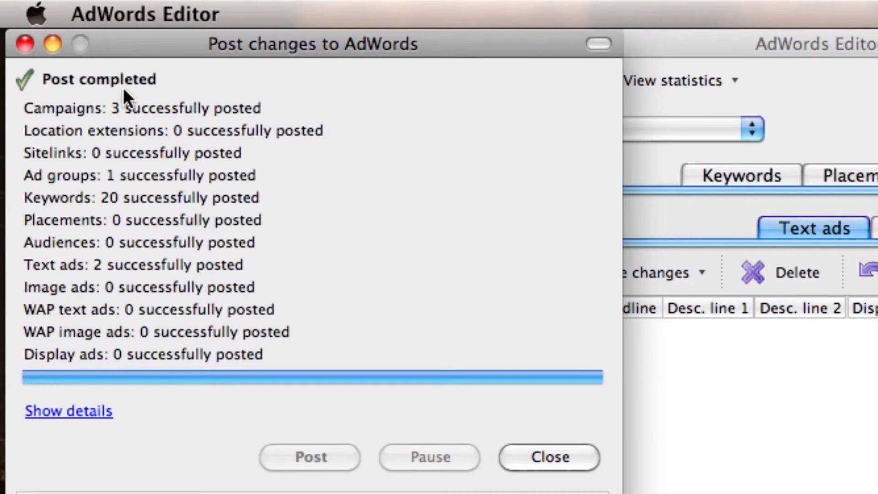
left_click(535, 458)
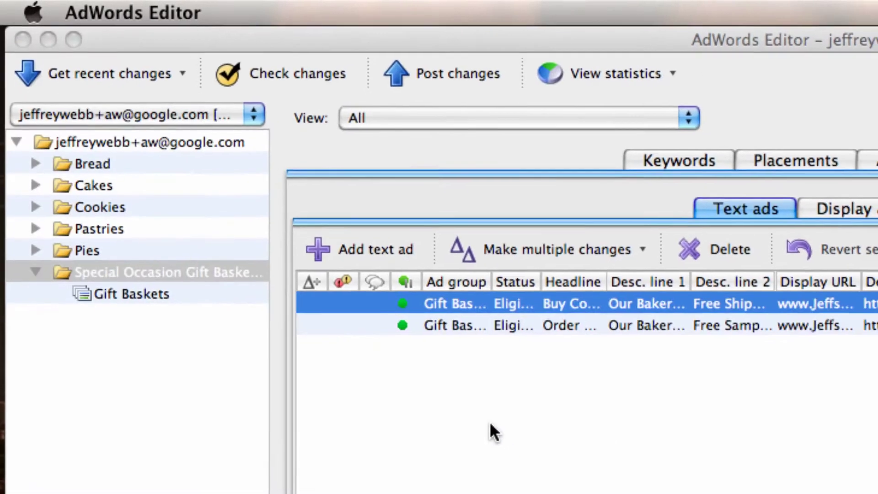